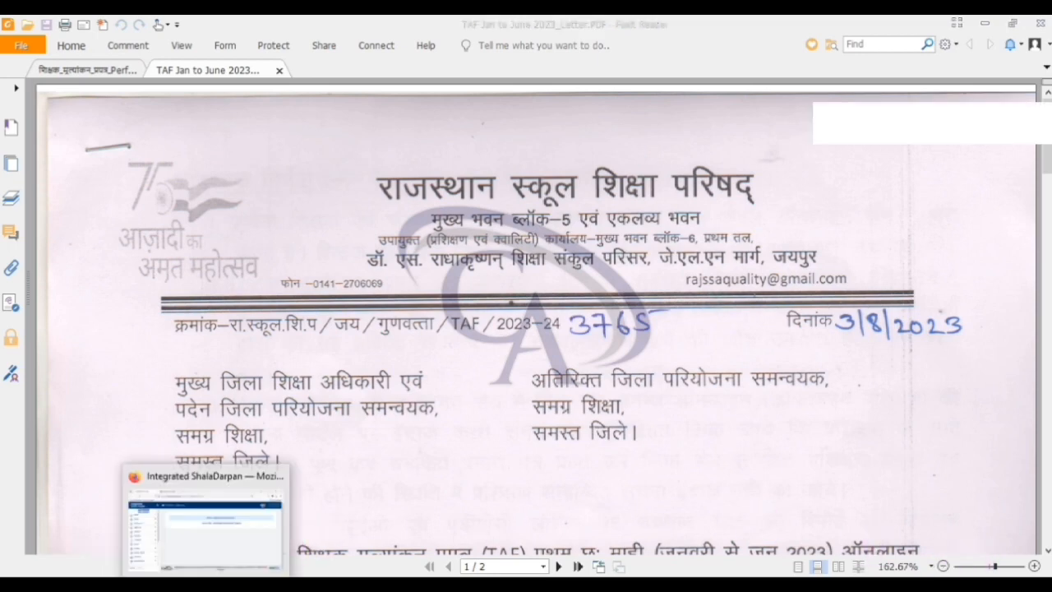
# Check the ShalaDarpan staff home page, then read the TAF January to June 2023 letter's subject, submission schedule and necessary instructions
pyautogui.click(208, 584)
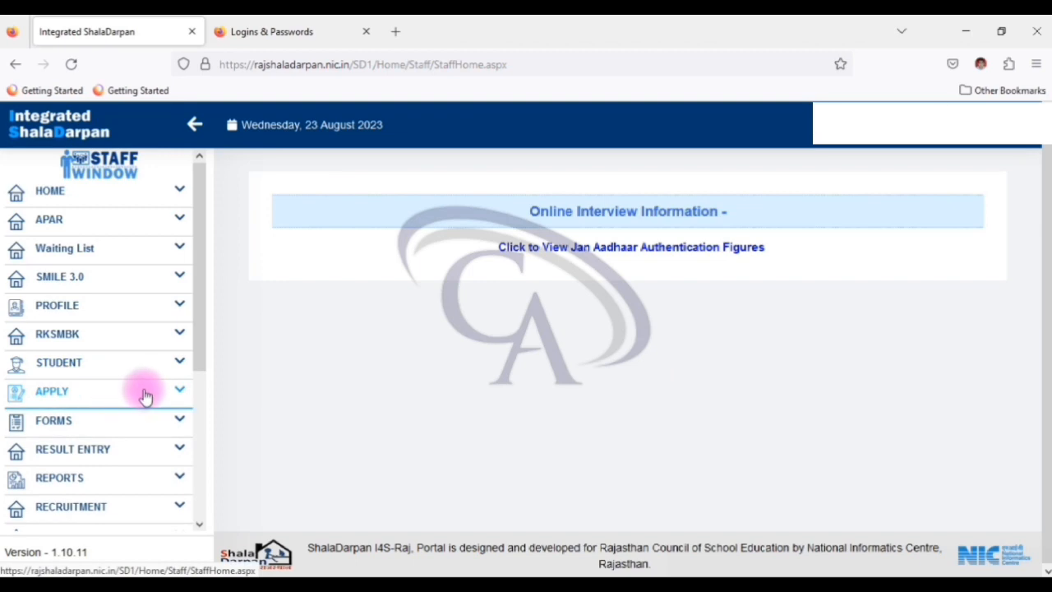
pyautogui.click(968, 565)
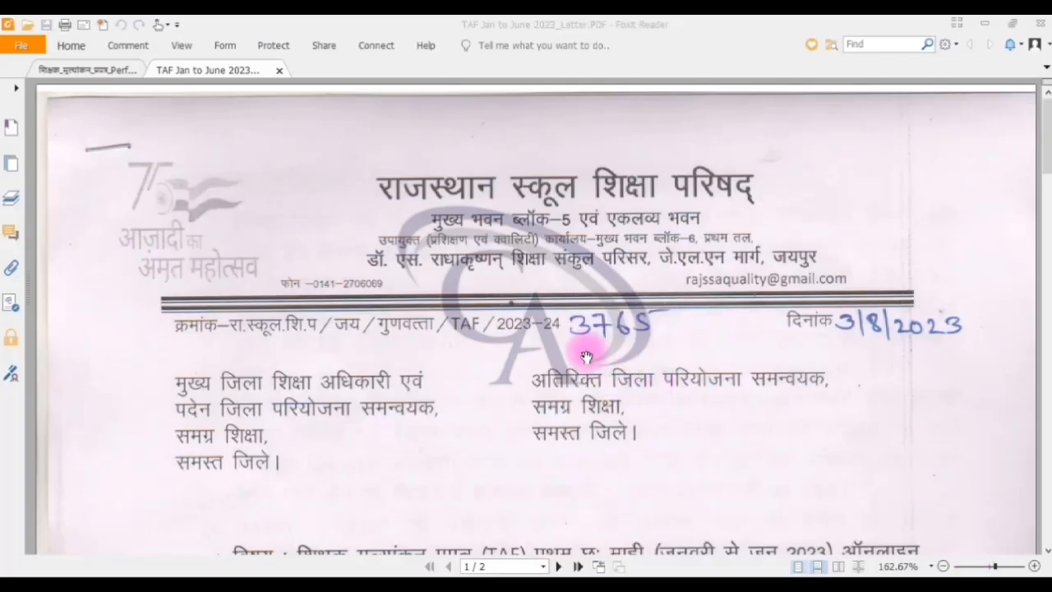
pyautogui.scroll(-3, 586, 357)
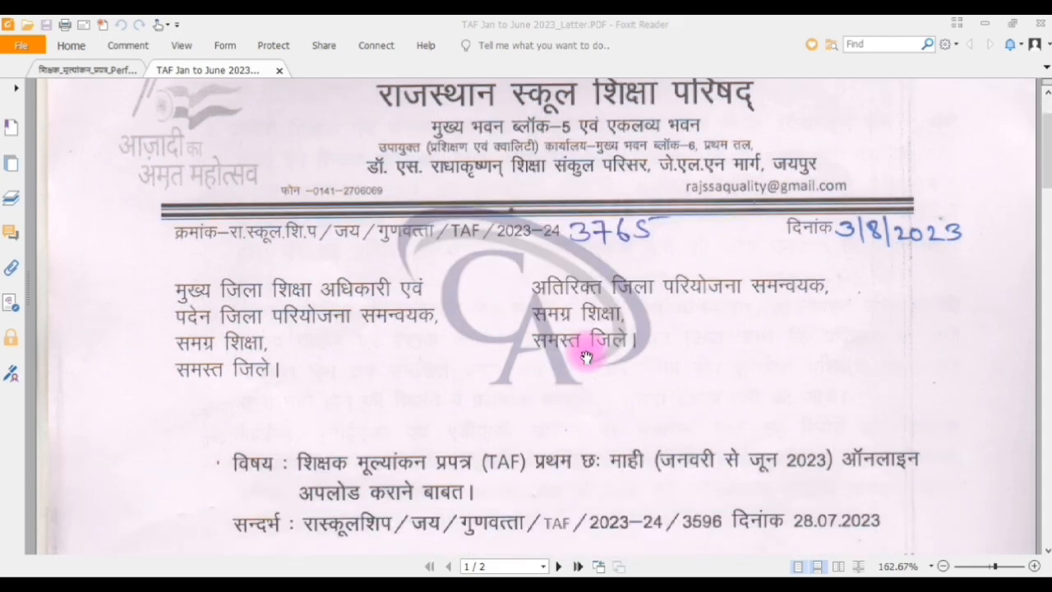
pyautogui.scroll(-2, 586, 356)
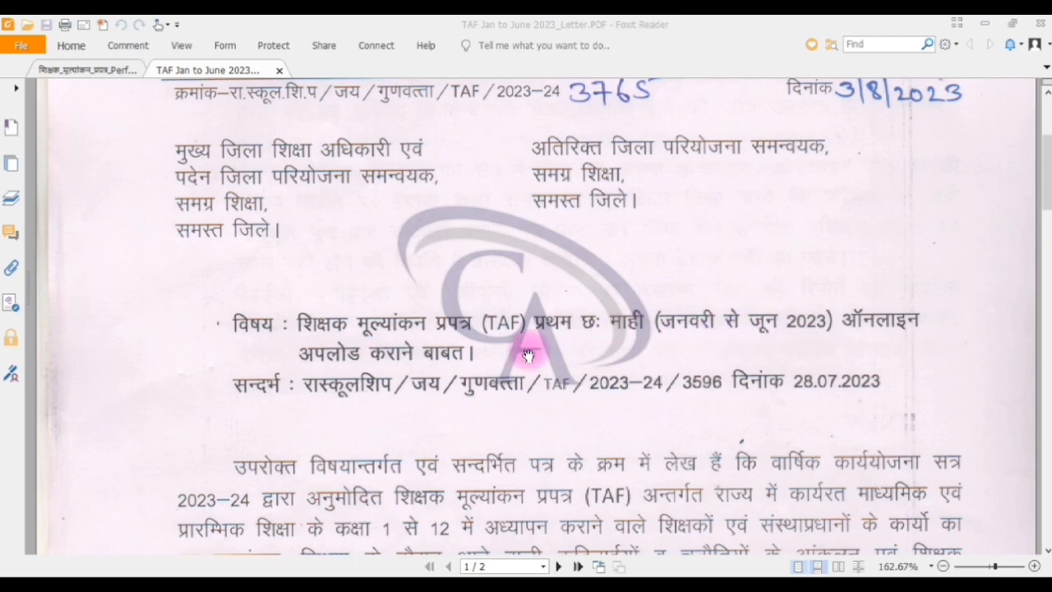
pyautogui.scroll(-4, 417, 352)
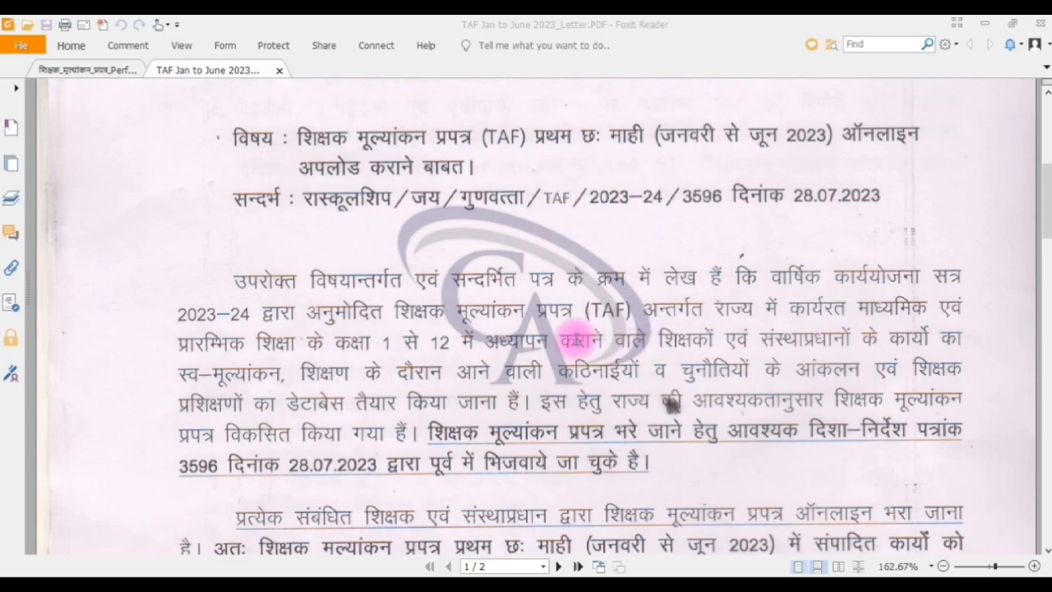
pyautogui.scroll(-5, 574, 340)
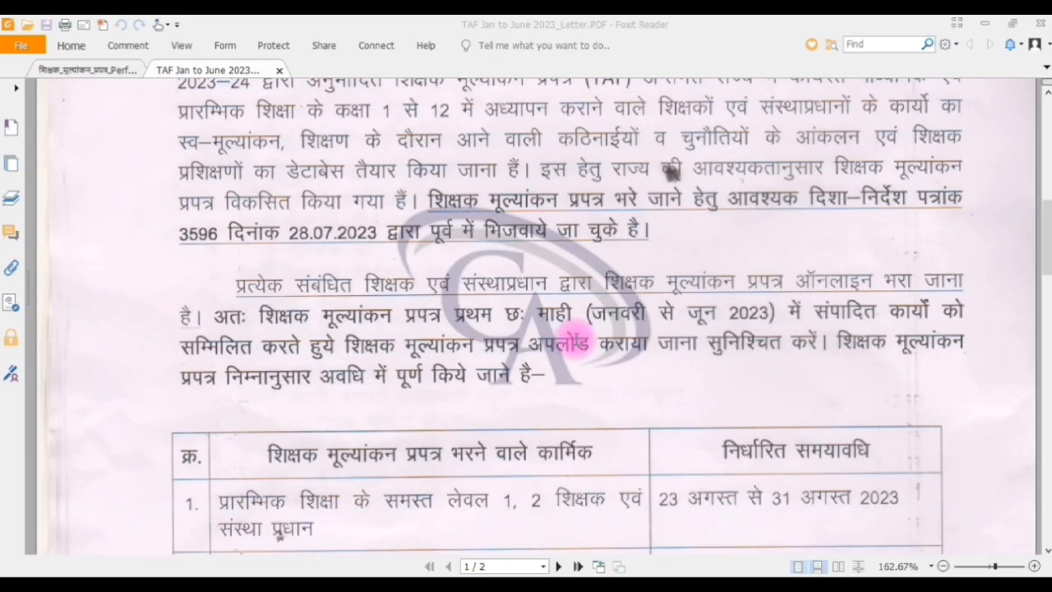
pyautogui.scroll(-5, 575, 341)
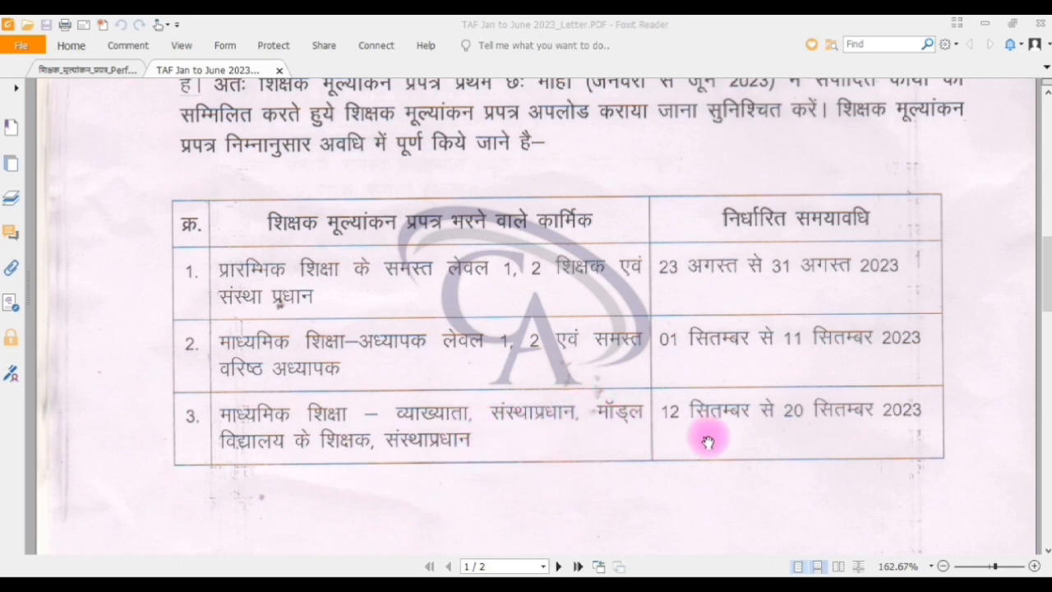
pyautogui.scroll(-8, 791, 411)
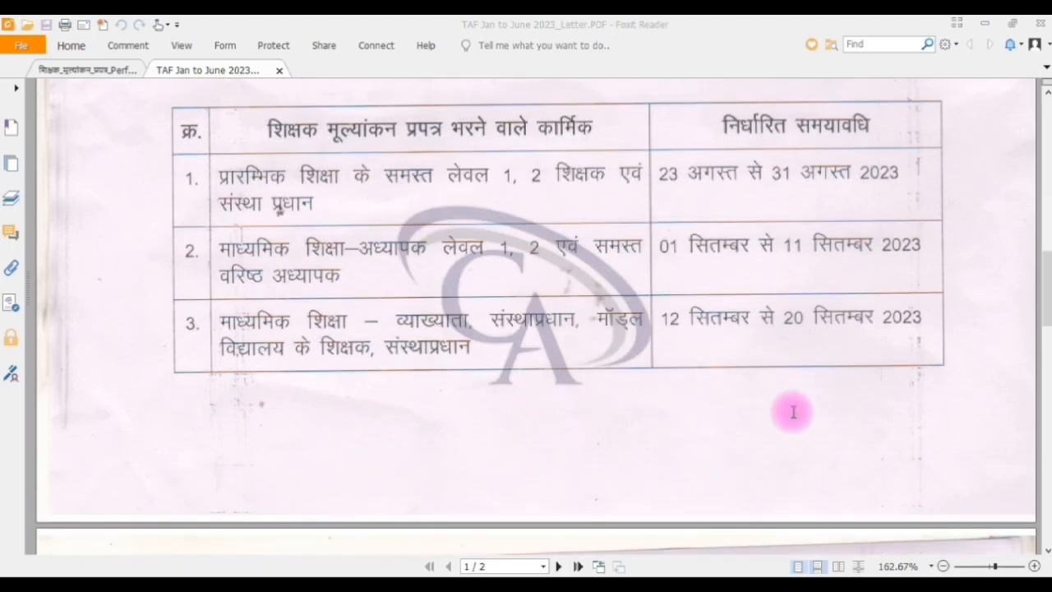
pyautogui.scroll(-3, 792, 411)
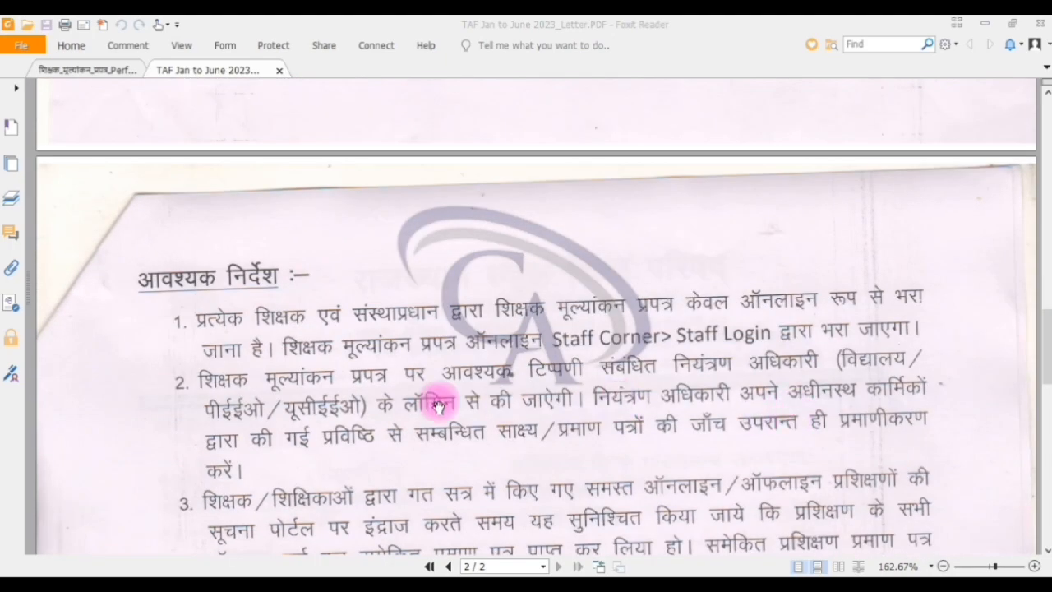
pyautogui.scroll(-3, 667, 369)
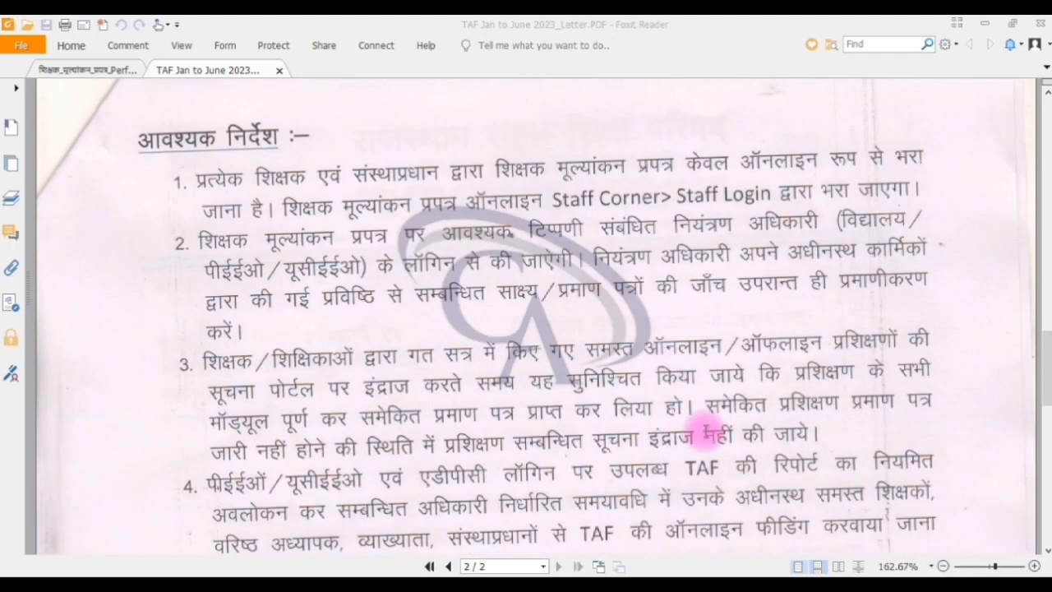
pyautogui.scroll(-1, 772, 443)
# Switch to the PINDICS guideline PDF and read the table of controlling officers nominated to comment on evaluation forms
pyautogui.hotkey('ctrl', 'Tab')
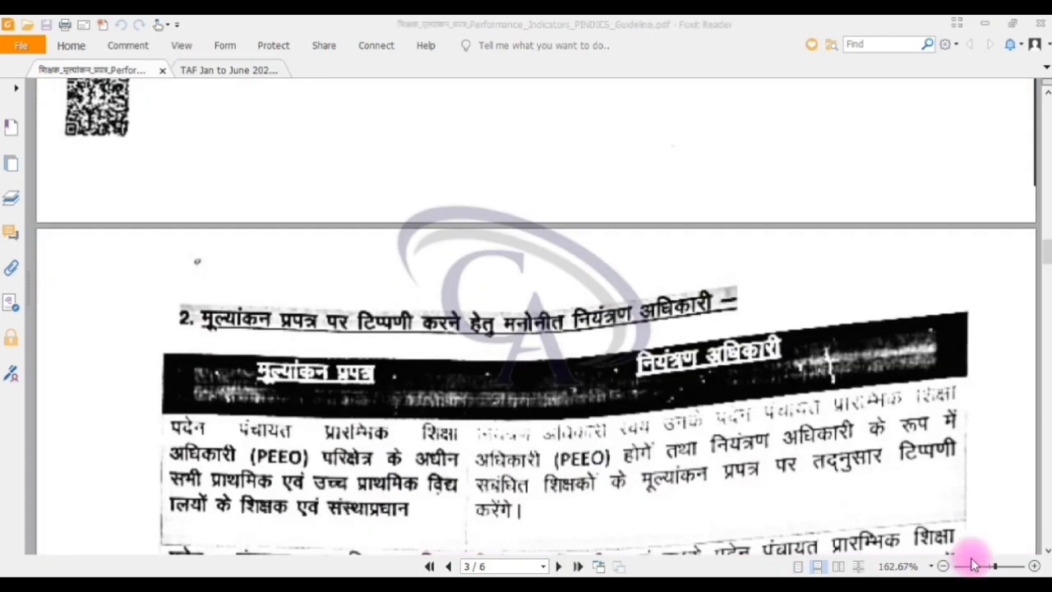
pyautogui.scroll(-1, 846, 345)
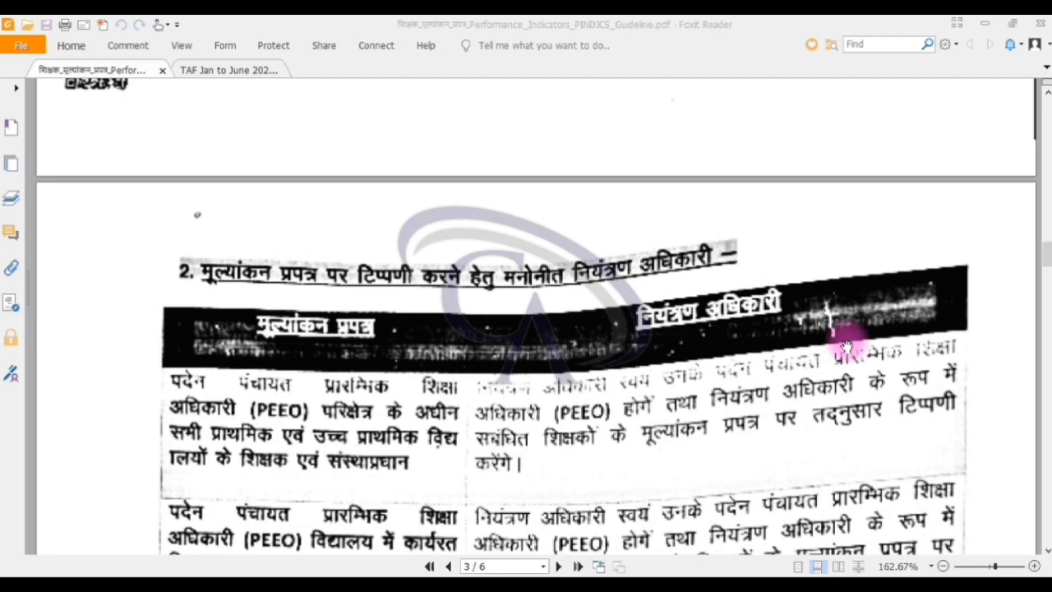
pyautogui.scroll(-2, 668, 378)
pyautogui.scroll(-1, 668, 378)
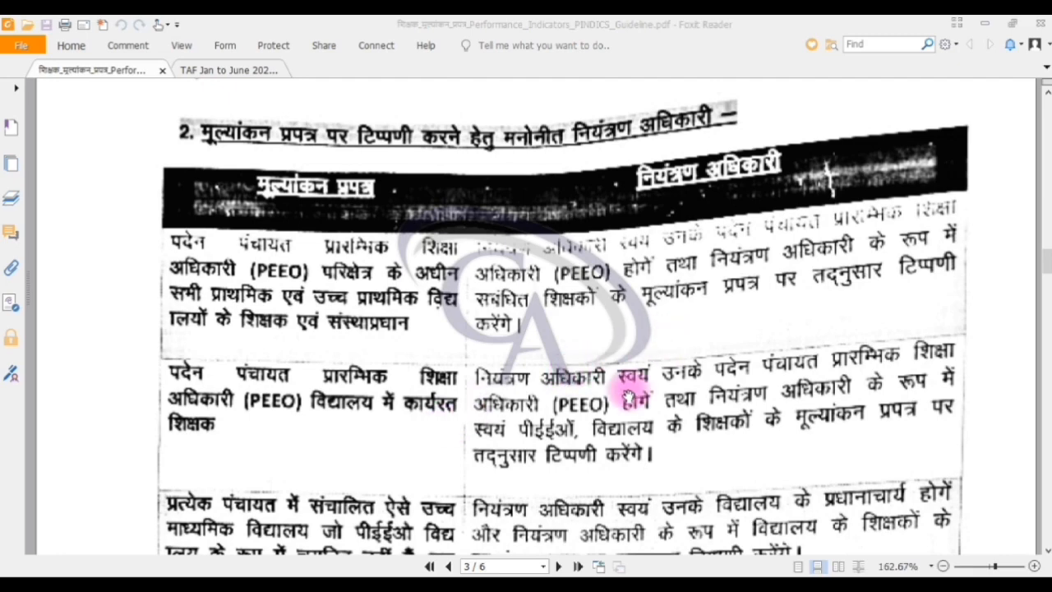
pyautogui.scroll(-3, 348, 430)
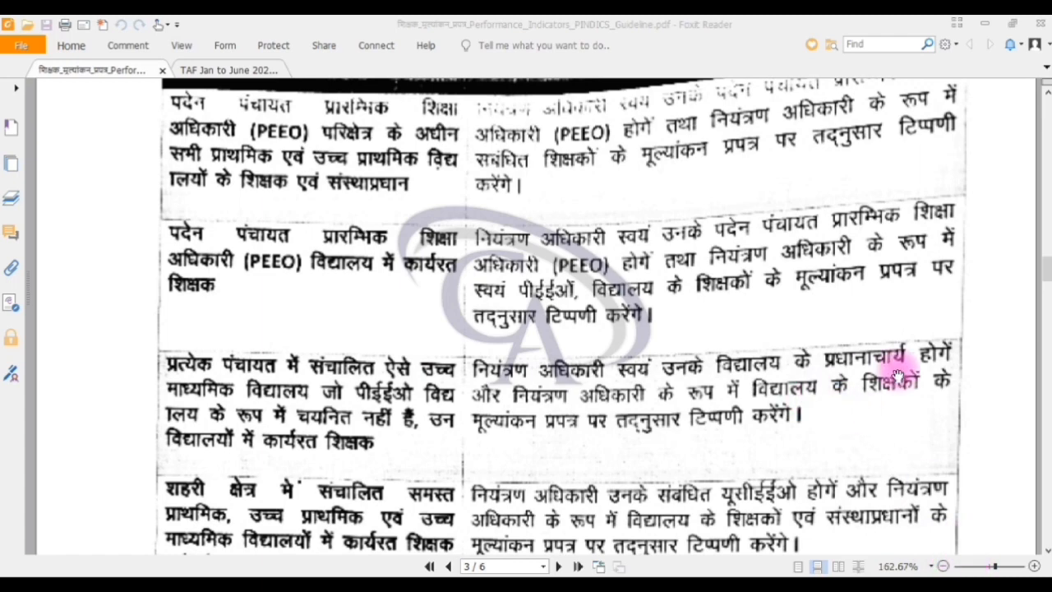
pyautogui.scroll(-3, 649, 362)
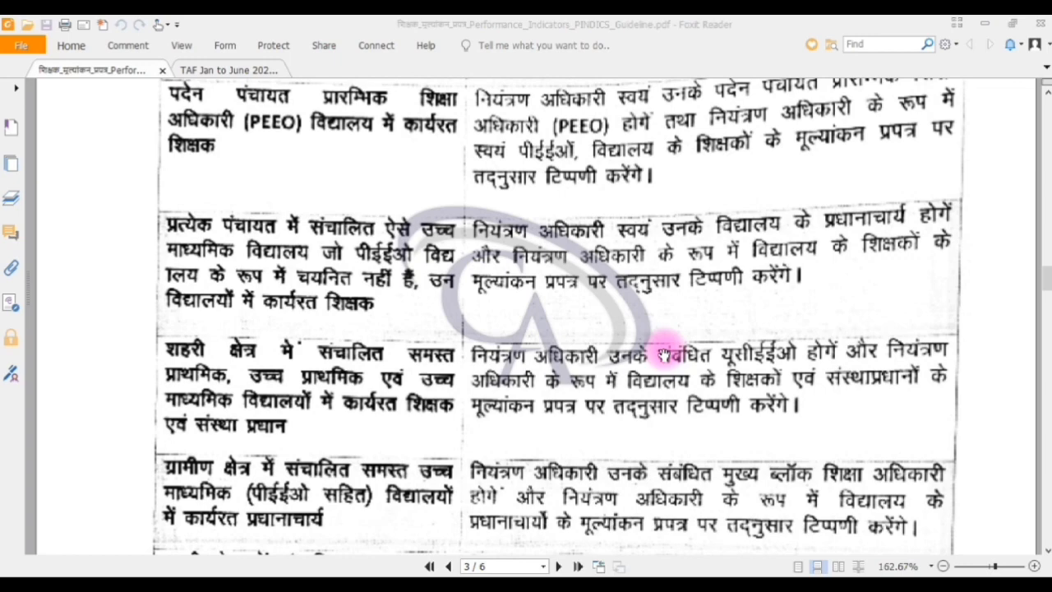
pyautogui.scroll(-4, 664, 355)
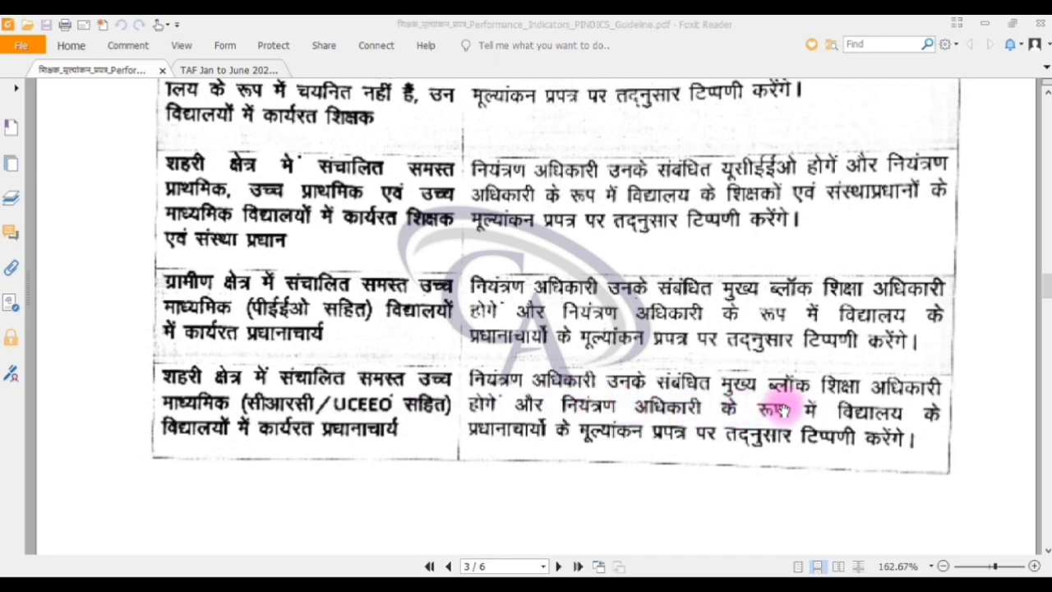
pyautogui.scroll(-3, 783, 409)
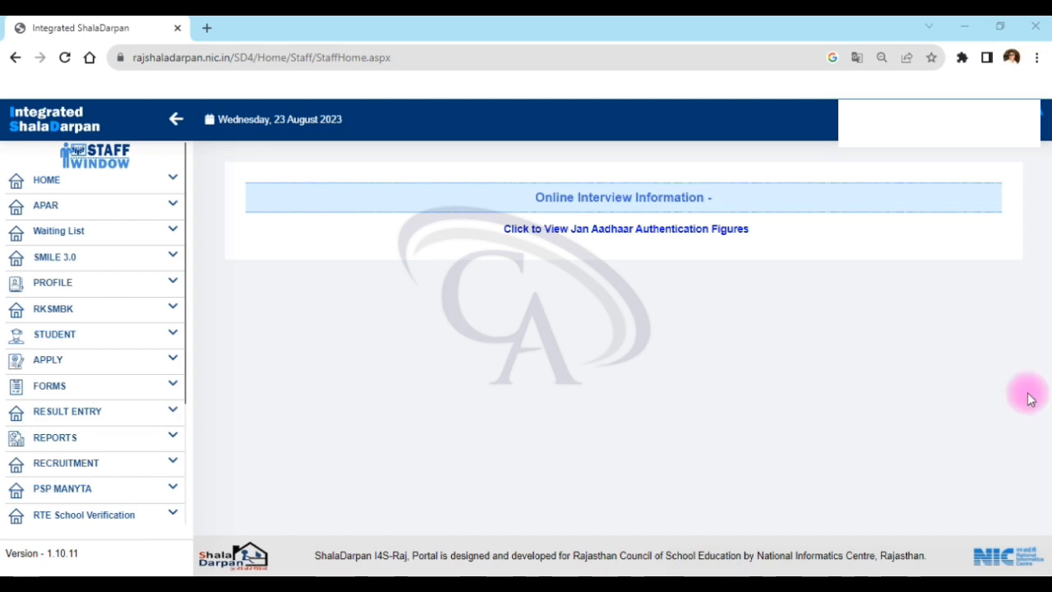
# Switch to the ShalaDarpan staff window in the browser and open the TAF 2023 PART1 form under APPLY
pyautogui.click(74, 370)
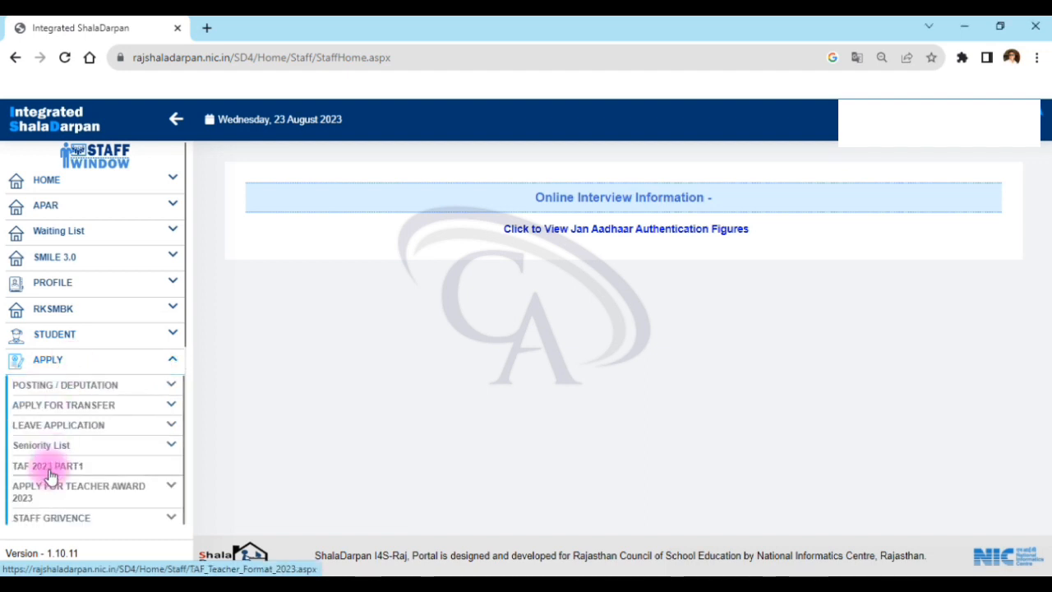
pyautogui.click(49, 469)
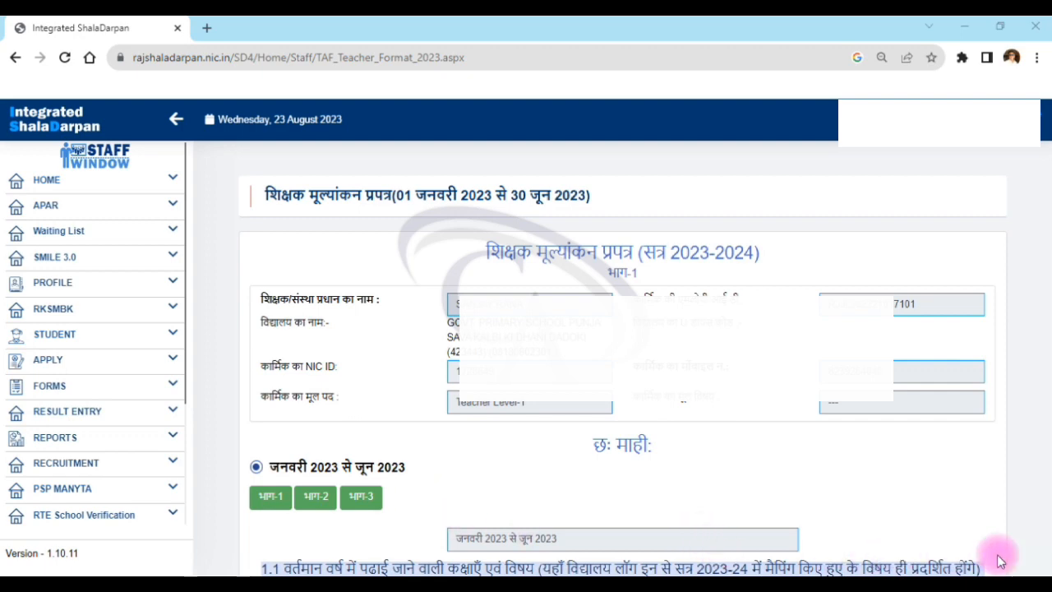
pyautogui.click(968, 560)
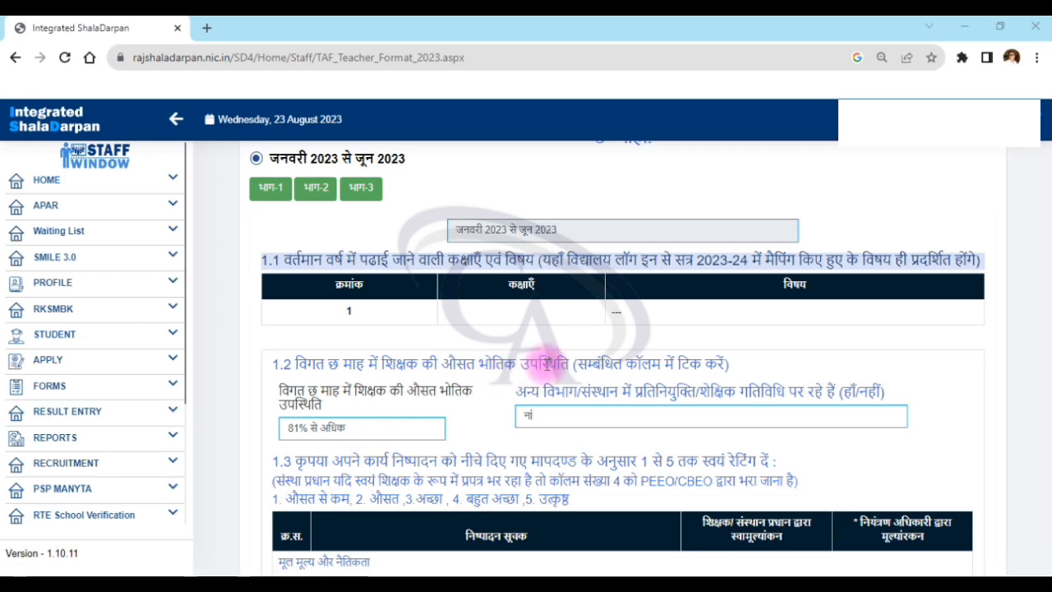
# Examine the answer choices in section 1.2 for average physical attendance and for deputation to another department or institution
pyautogui.click(316, 435)
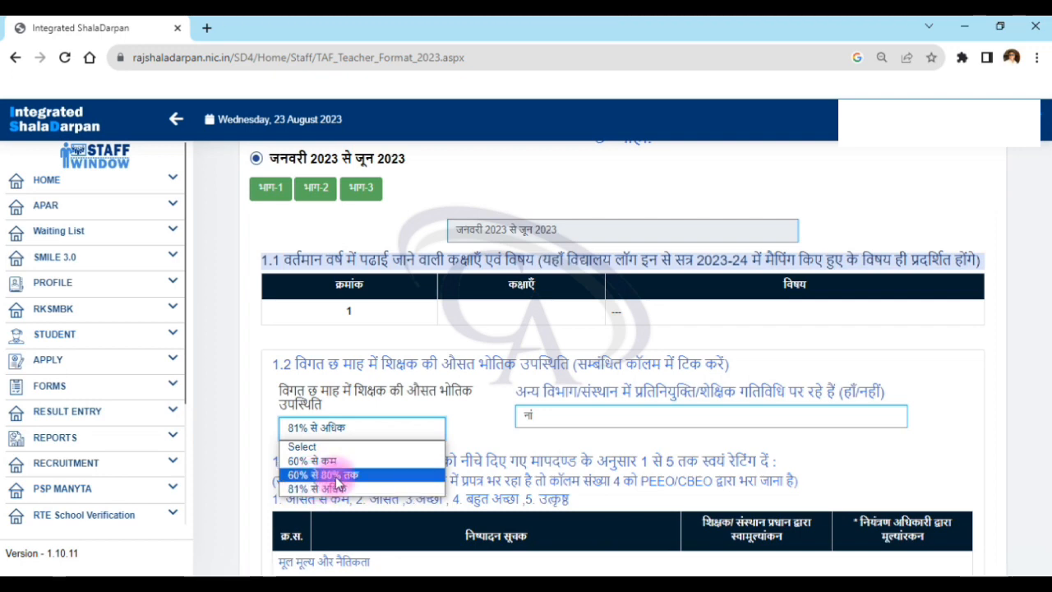
pyautogui.click(518, 425)
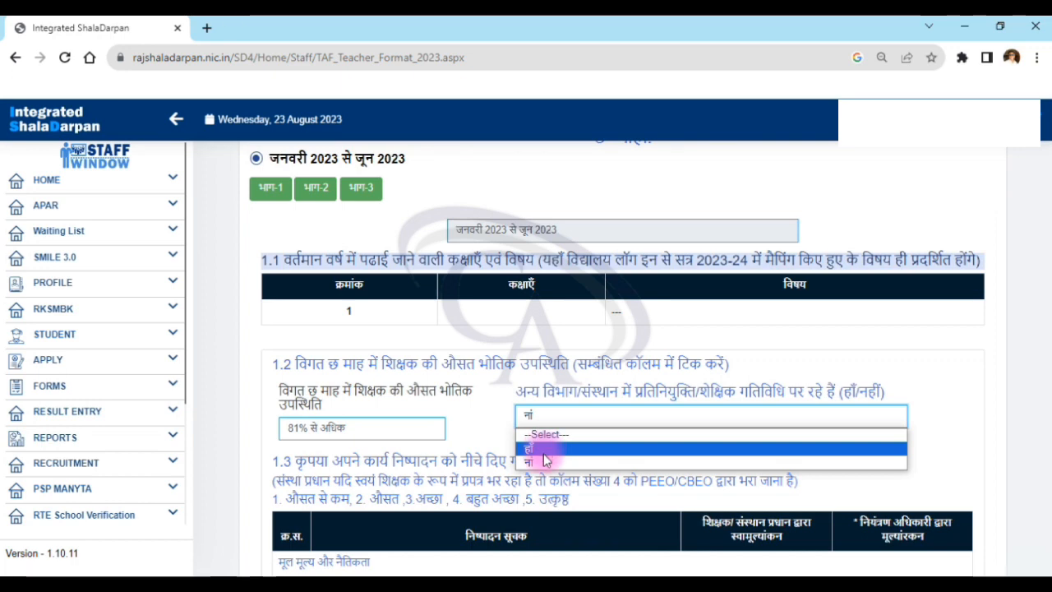
pyautogui.click(491, 420)
# Review self-rating indicators 1.3.1 to 1.3.20, the 1.4 grade choices and the 1.5 overall evaluation of the teacher form
pyautogui.scroll(-3, 628, 419)
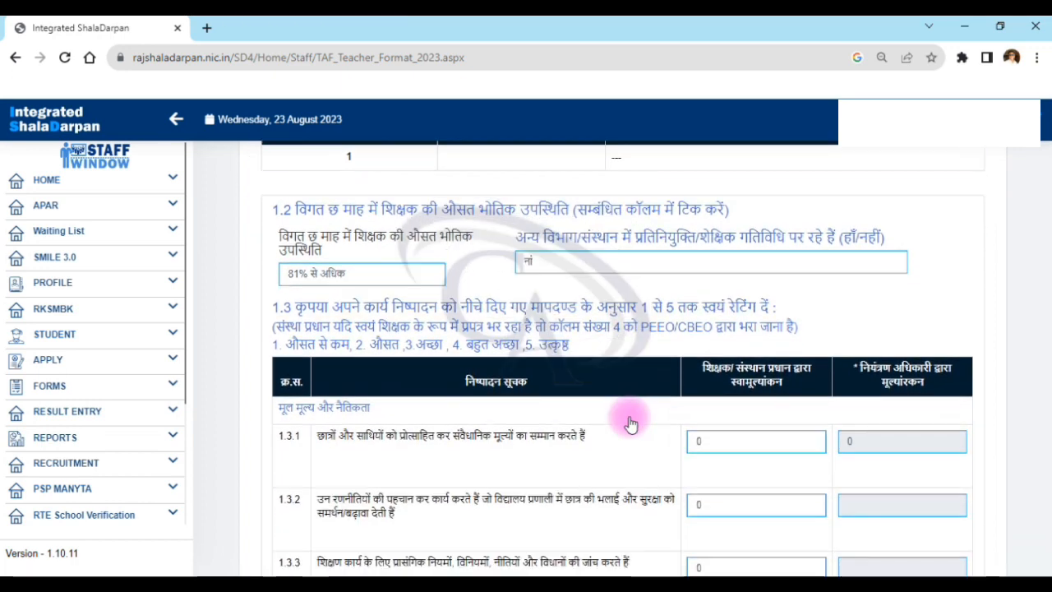
pyautogui.scroll(-1, 629, 420)
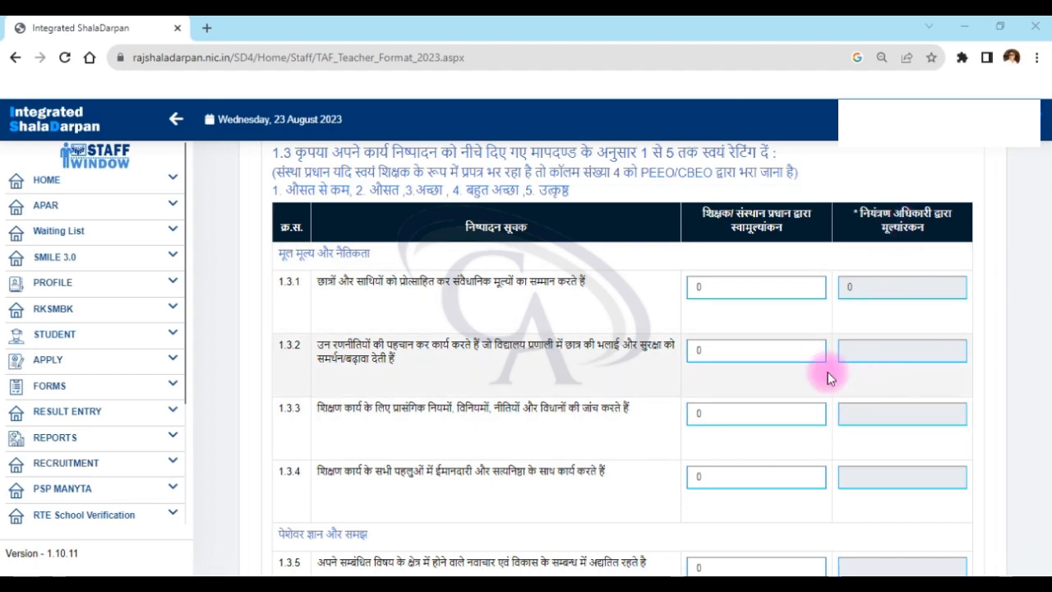
pyautogui.scroll(-5, 712, 357)
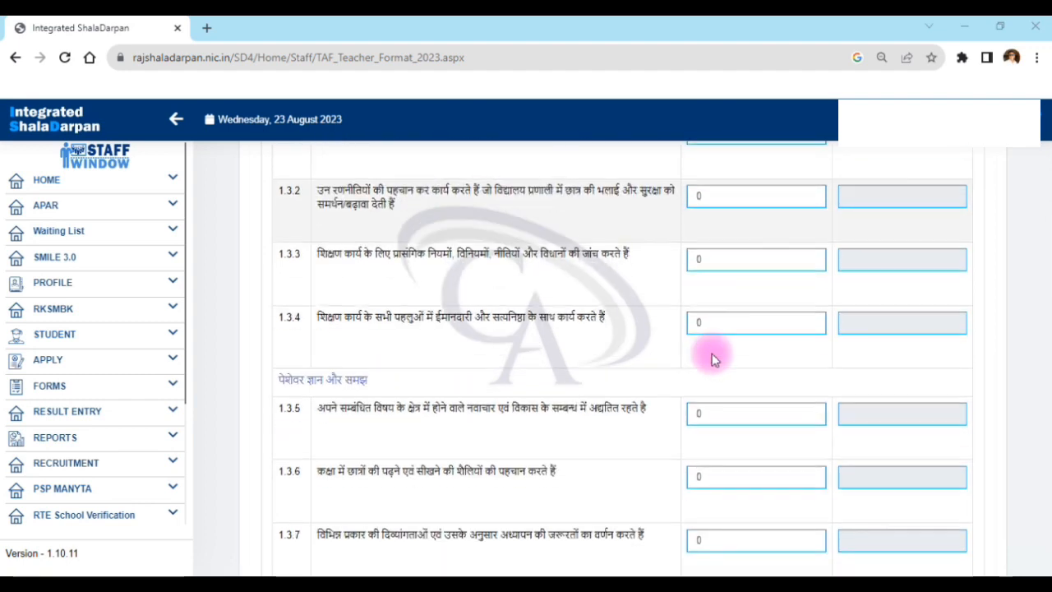
pyautogui.scroll(-3, 711, 359)
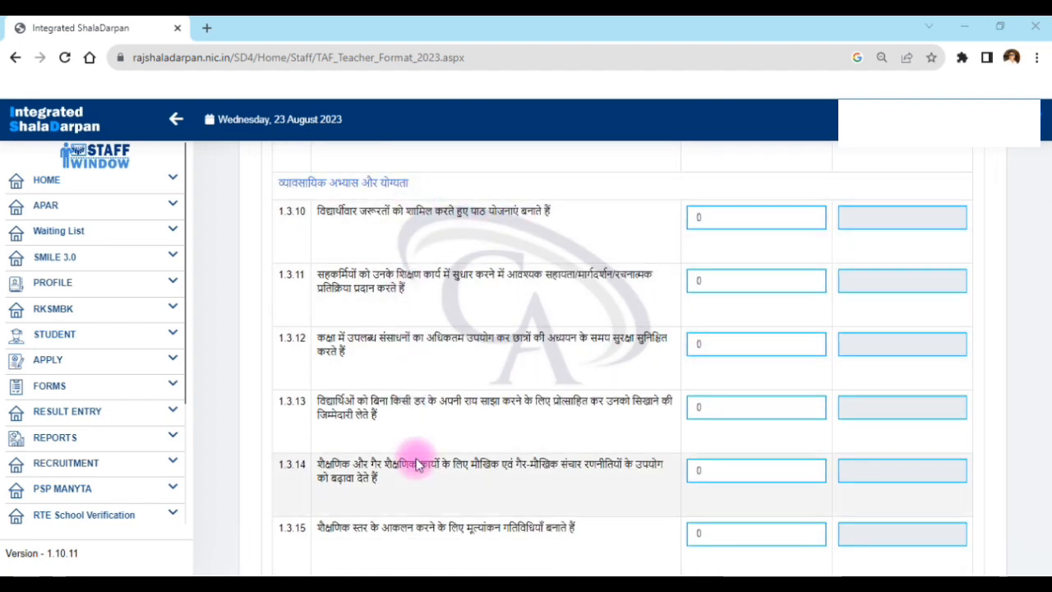
pyautogui.scroll(-7, 419, 464)
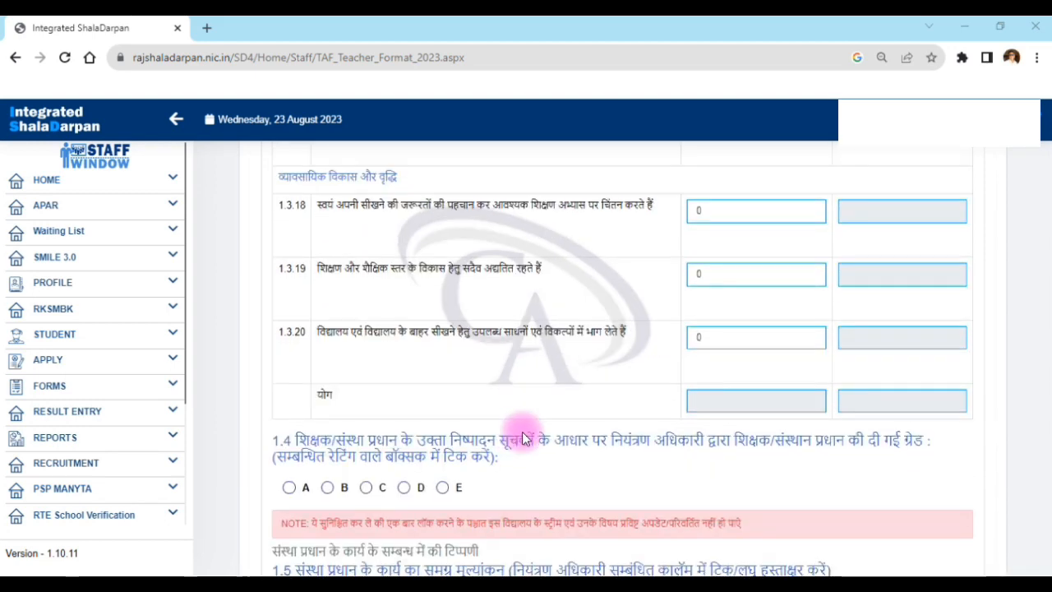
pyautogui.scroll(-1, 628, 403)
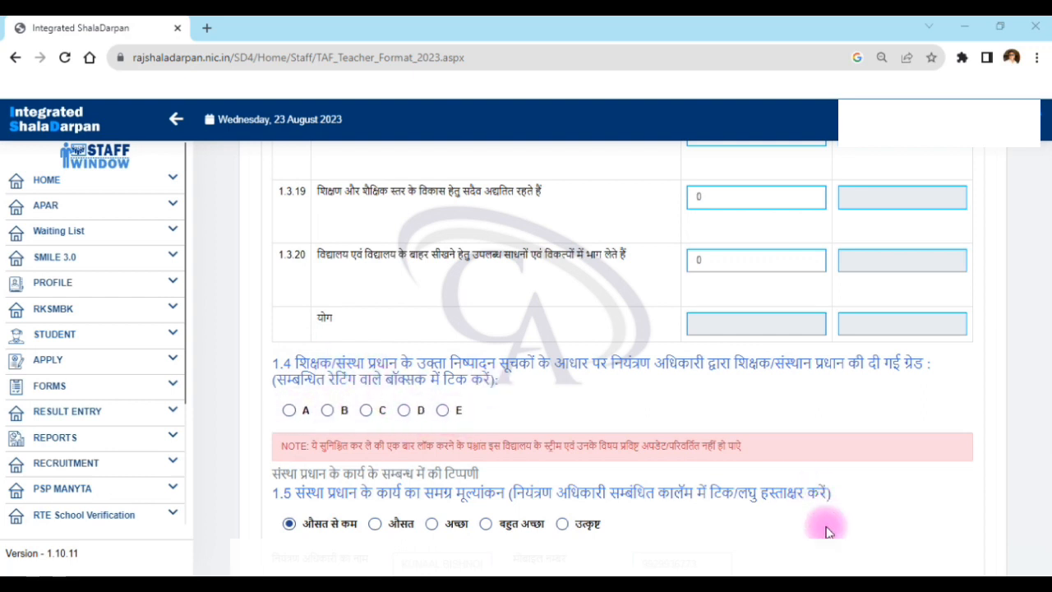
pyautogui.scroll(-2, 980, 574)
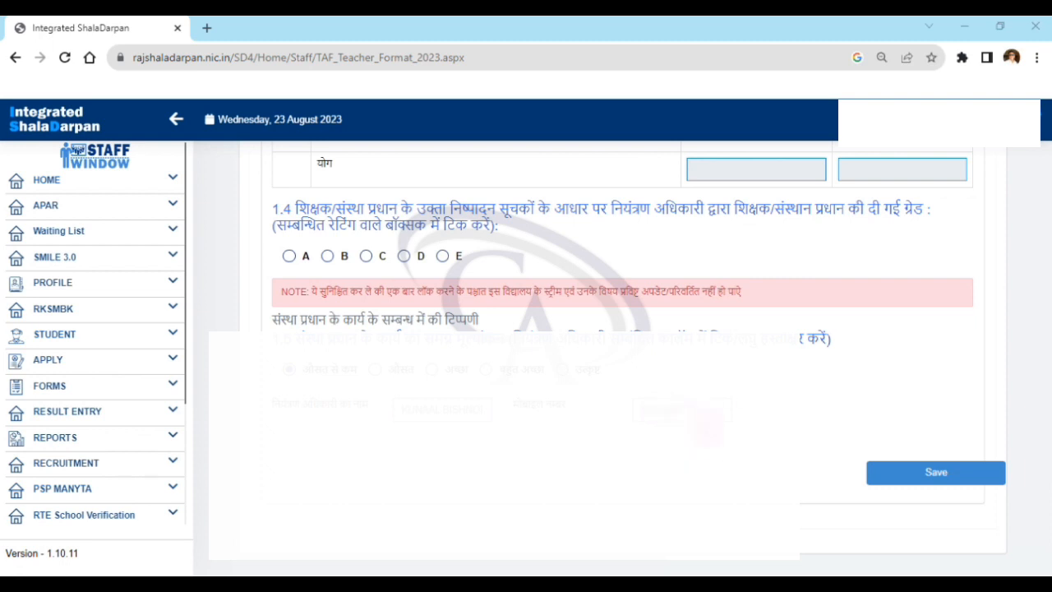
pyautogui.scroll(-1, 977, 566)
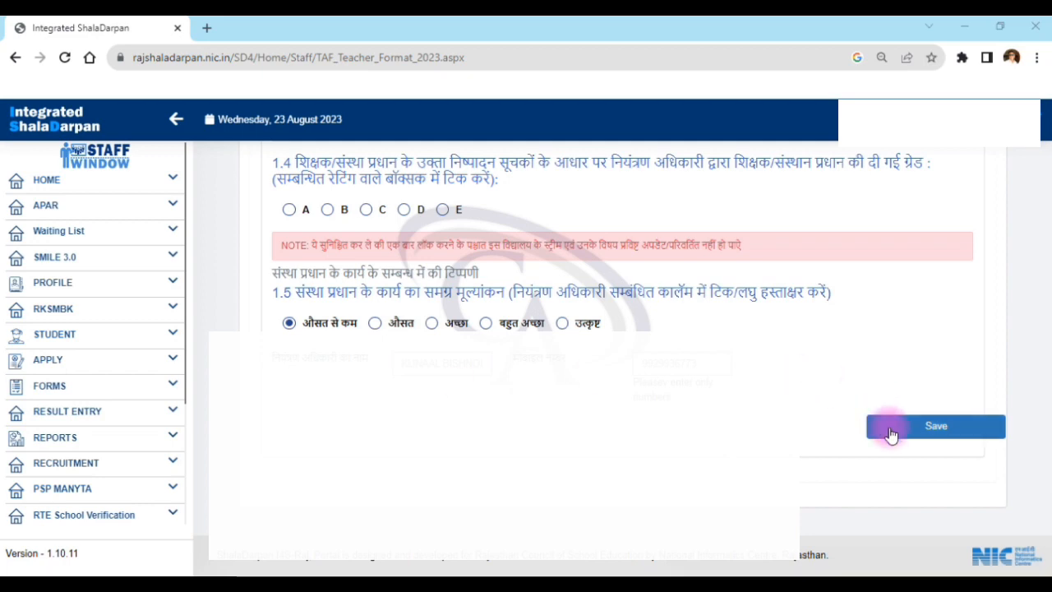
pyautogui.scroll(-5, 968, 565)
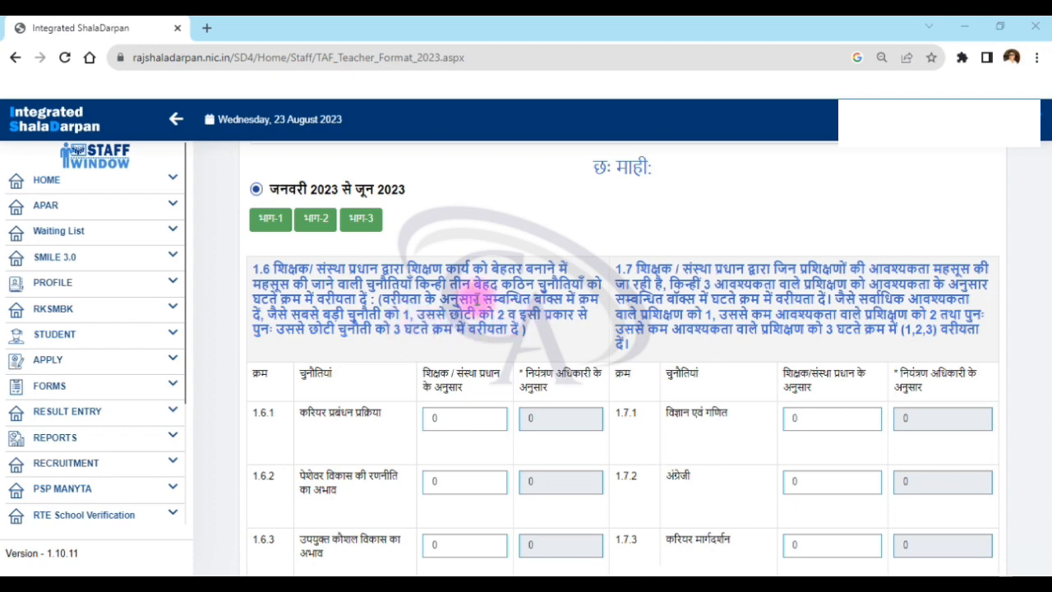
# Review the challenge priorities in section 1.6, training needs in 1.7 and contribution and award checkboxes in 1.8
pyautogui.scroll(-3, 433, 480)
pyautogui.scroll(-3, 439, 460)
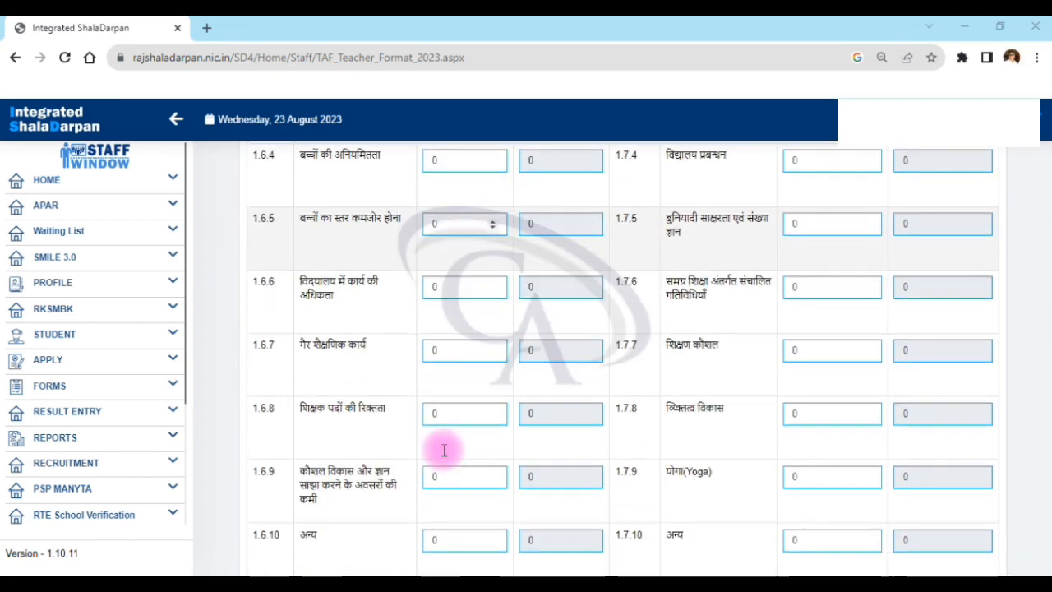
pyautogui.scroll(9, 575, 488)
pyautogui.scroll(-2, 727, 452)
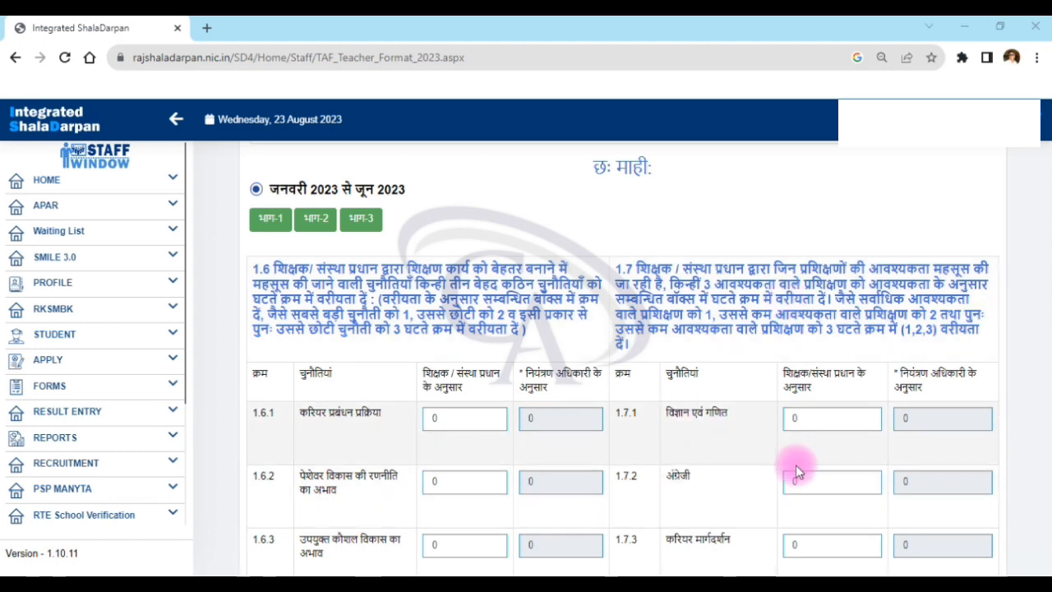
pyautogui.scroll(-3, 811, 465)
pyautogui.scroll(-6, 811, 463)
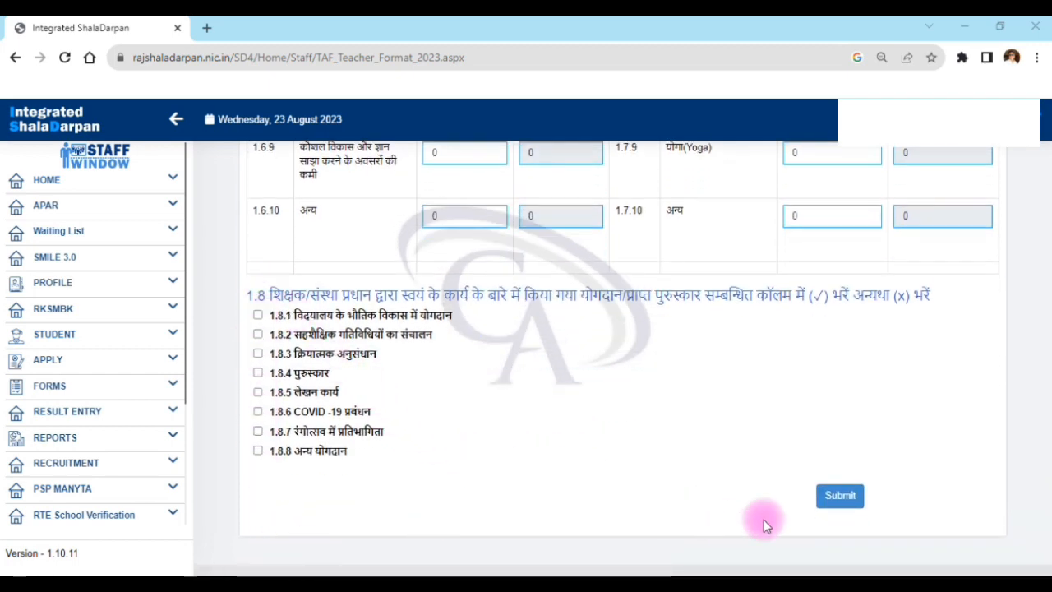
pyautogui.scroll(3, 472, 482)
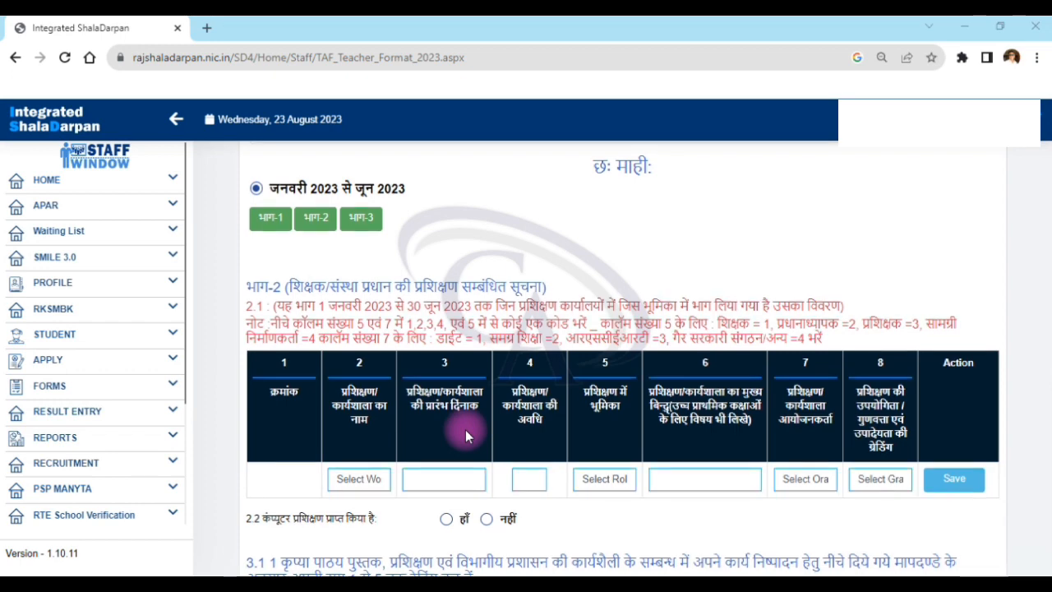
# In the section 2.1 training row, choose ऍफ़.एल.एन. प्रशिक्षण as the workshop name and set the start date to 01-08-2023
pyautogui.scroll(-1, 465, 429)
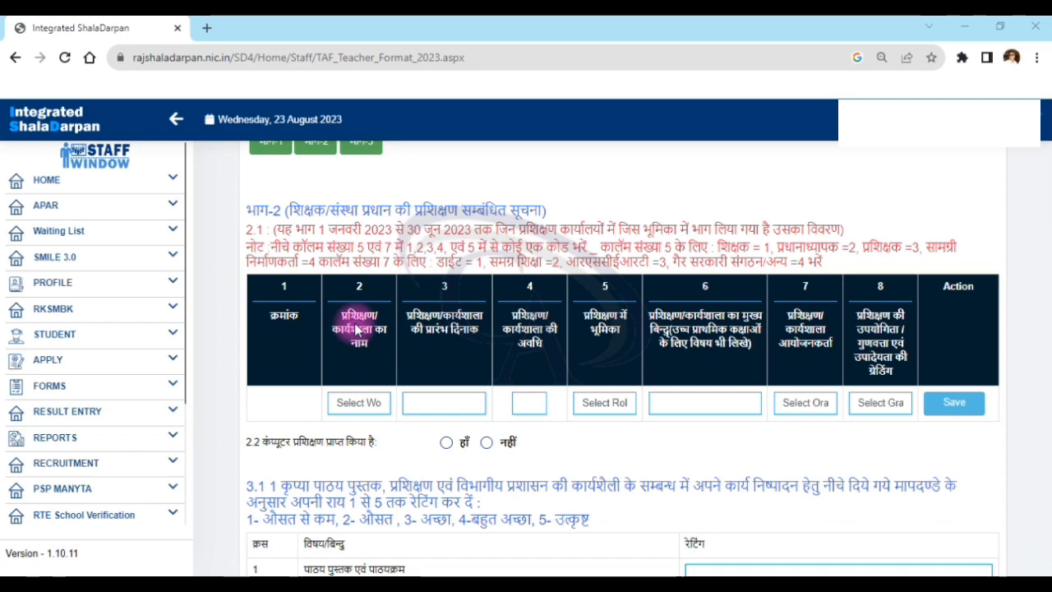
pyautogui.click(353, 401)
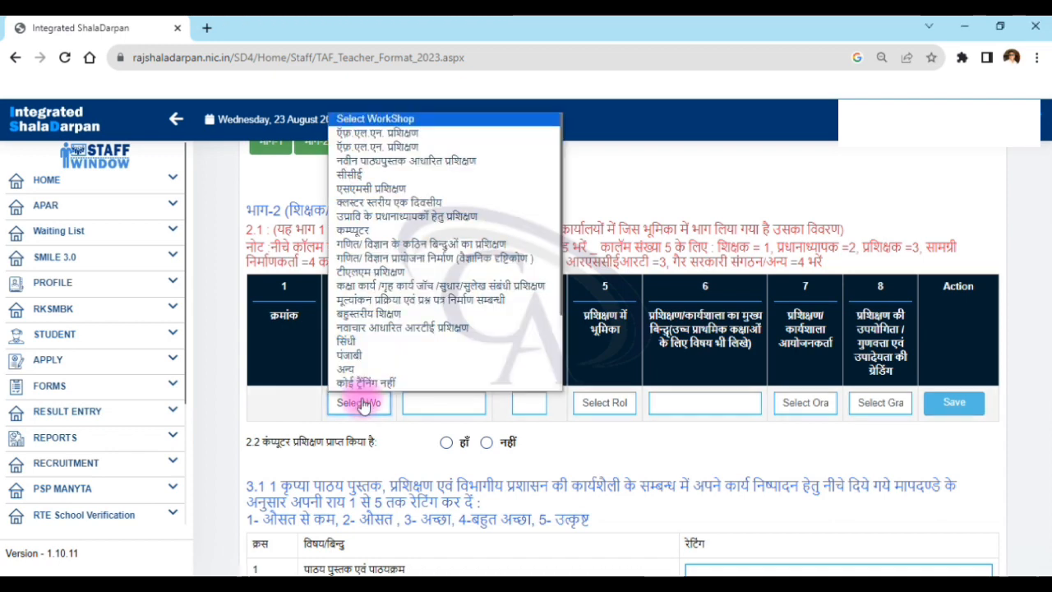
pyautogui.click(408, 150)
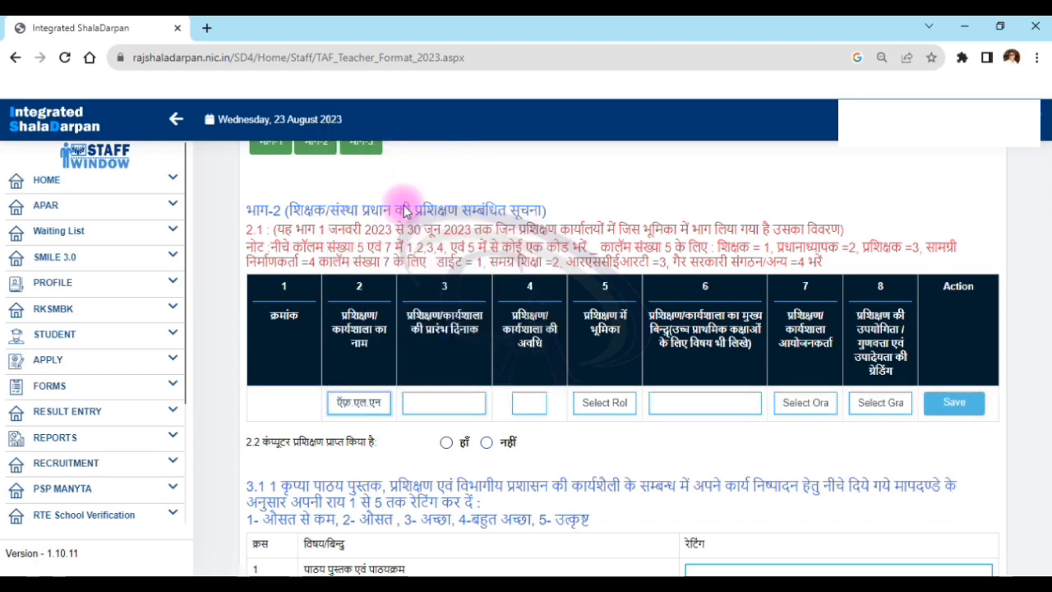
pyautogui.click(428, 403)
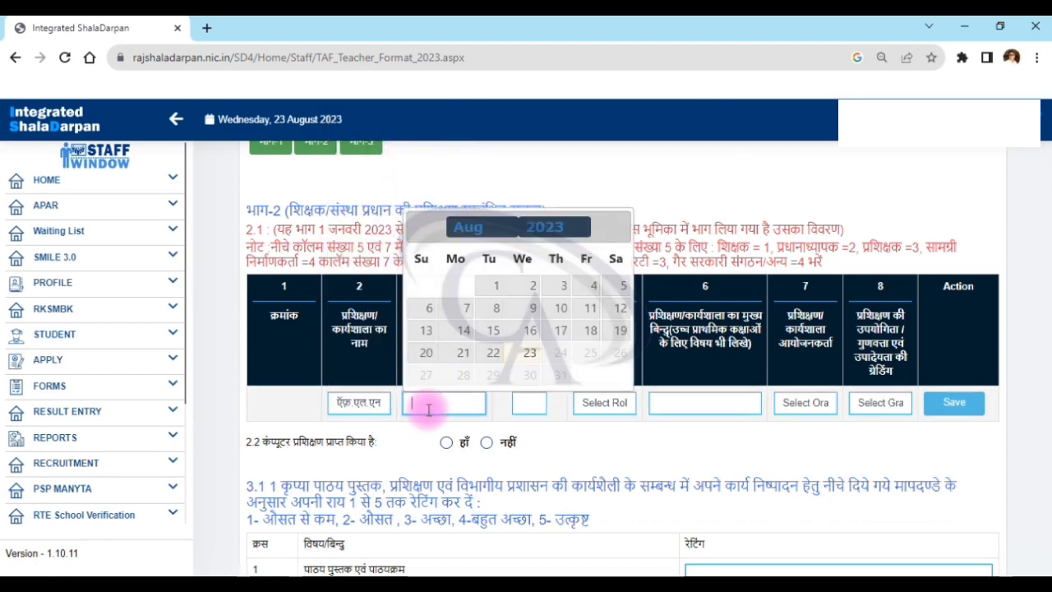
pyautogui.click(483, 289)
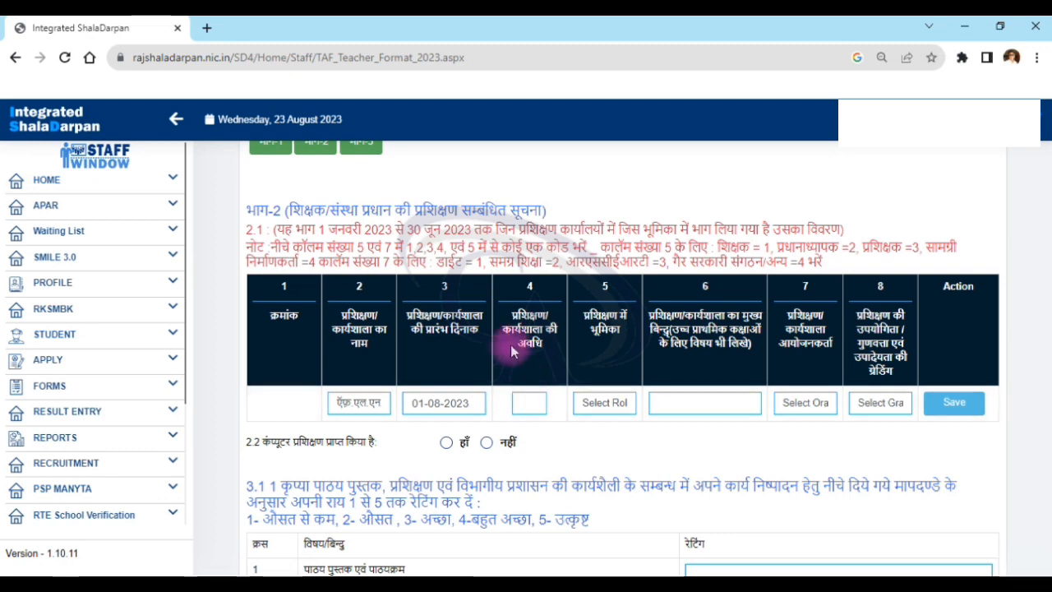
# Enter 6 as the training duration and choose role code 1 in the section 2.1 training row
pyautogui.click(523, 408)
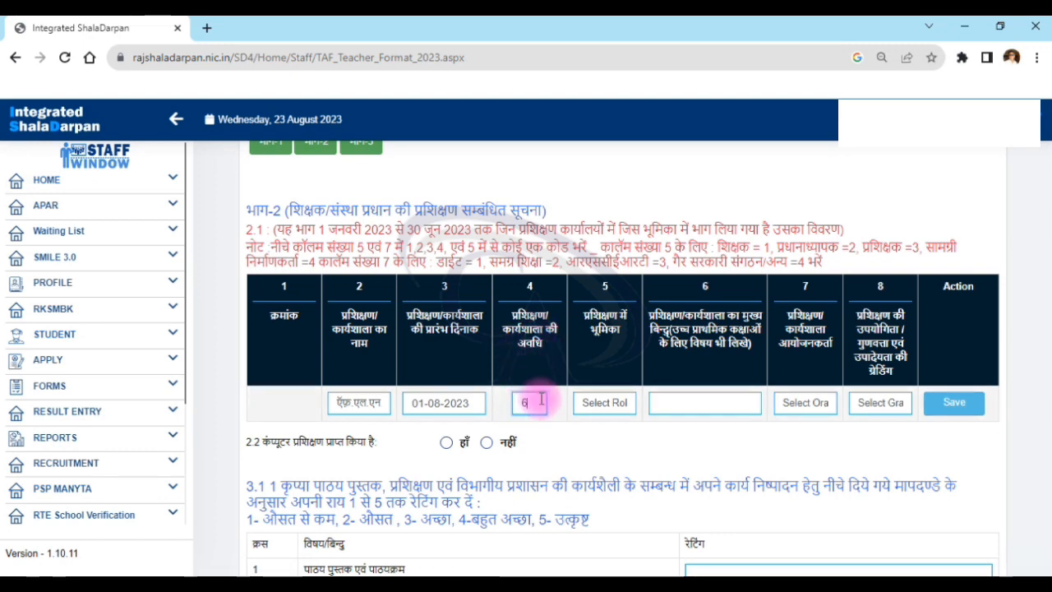
pyautogui.click(607, 403)
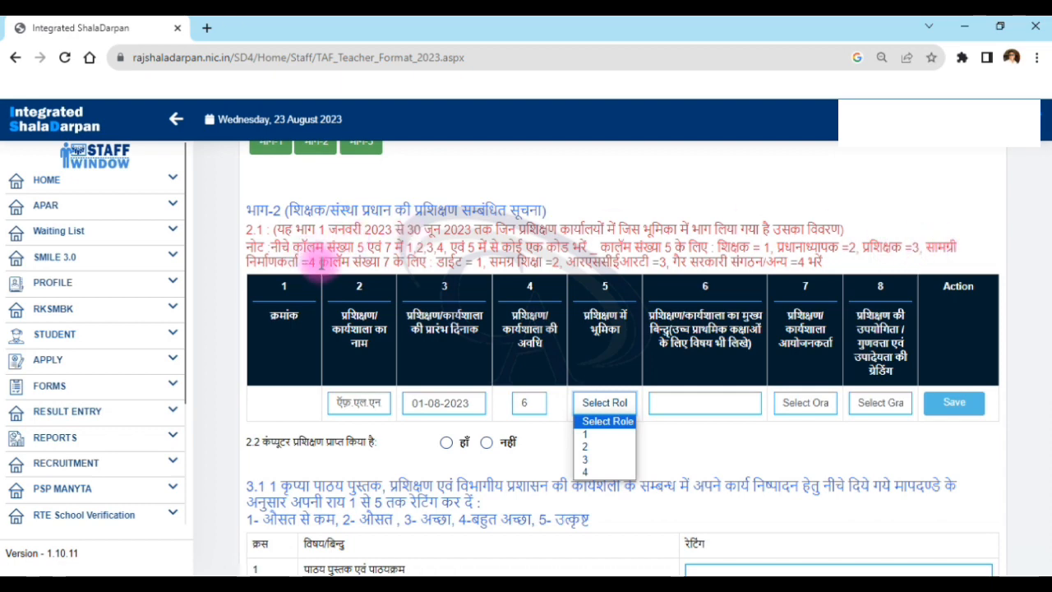
pyautogui.click(592, 433)
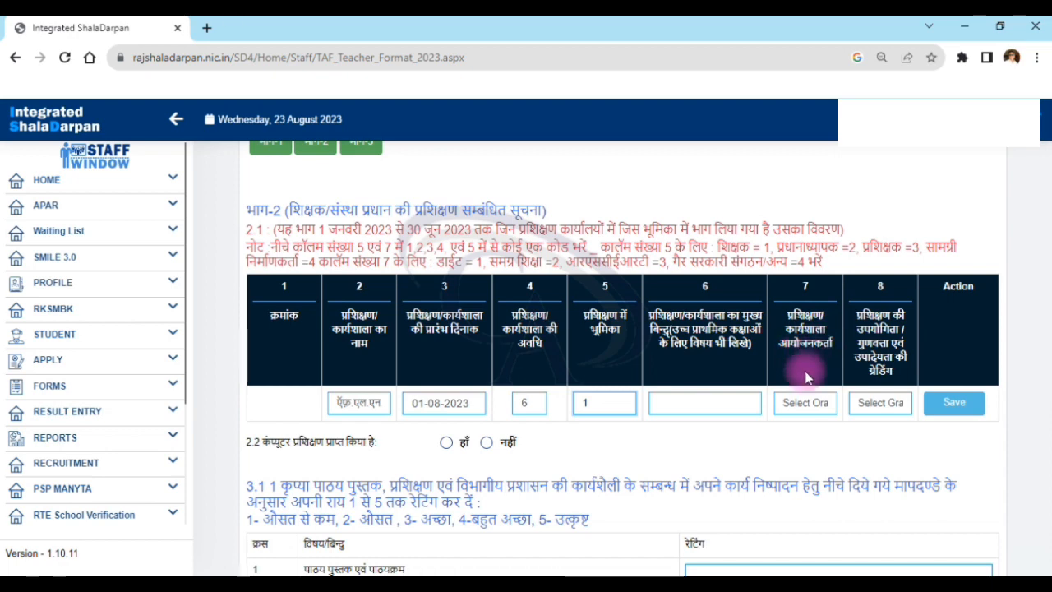
# Examine the organizer codes and usefulness grade choices in the section 2.1 training row without choosing any
pyautogui.click(799, 402)
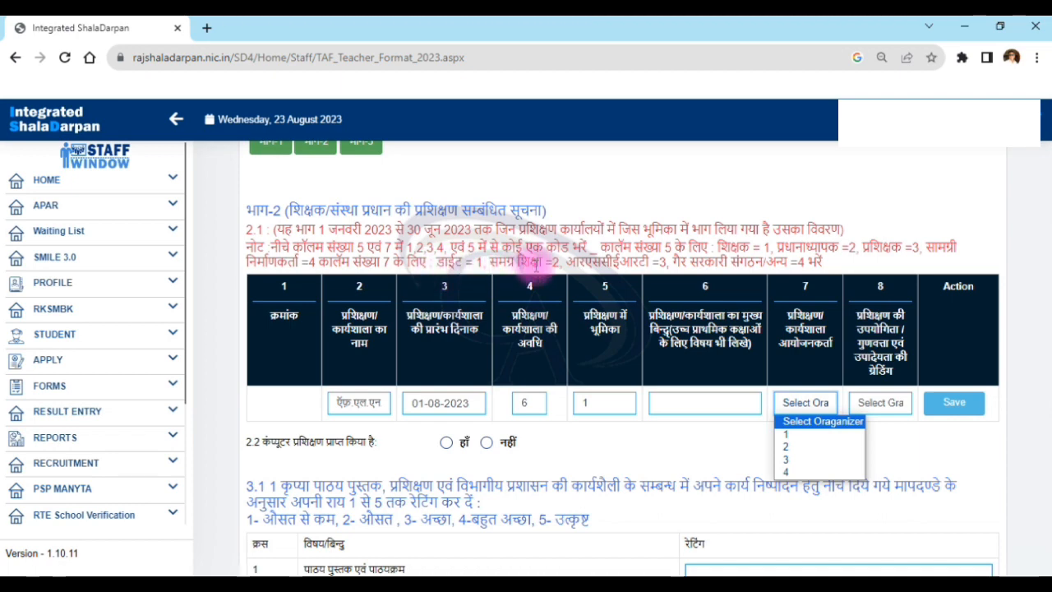
pyautogui.click(640, 264)
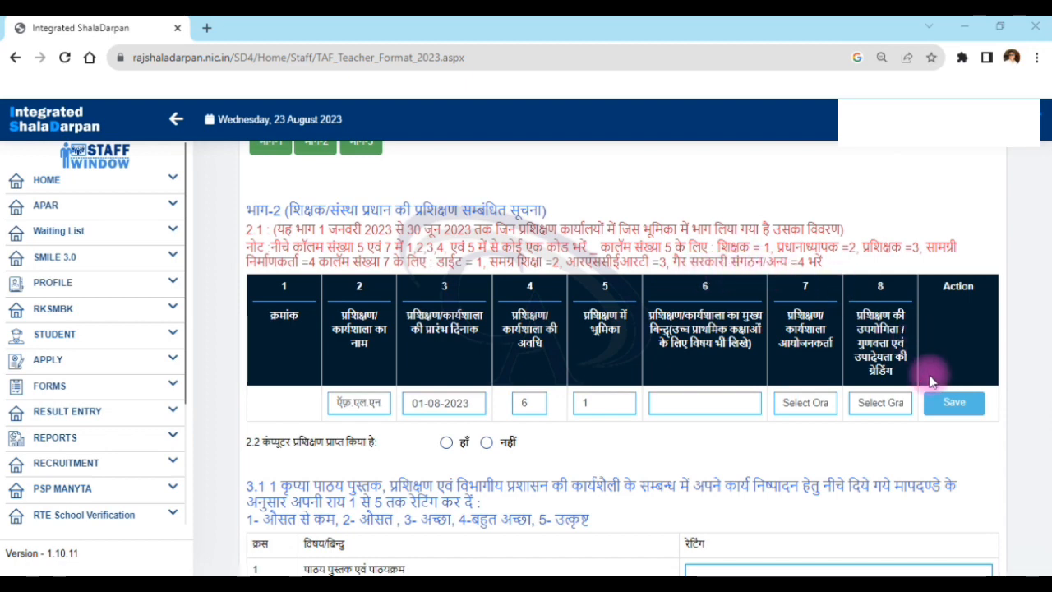
pyautogui.click(877, 401)
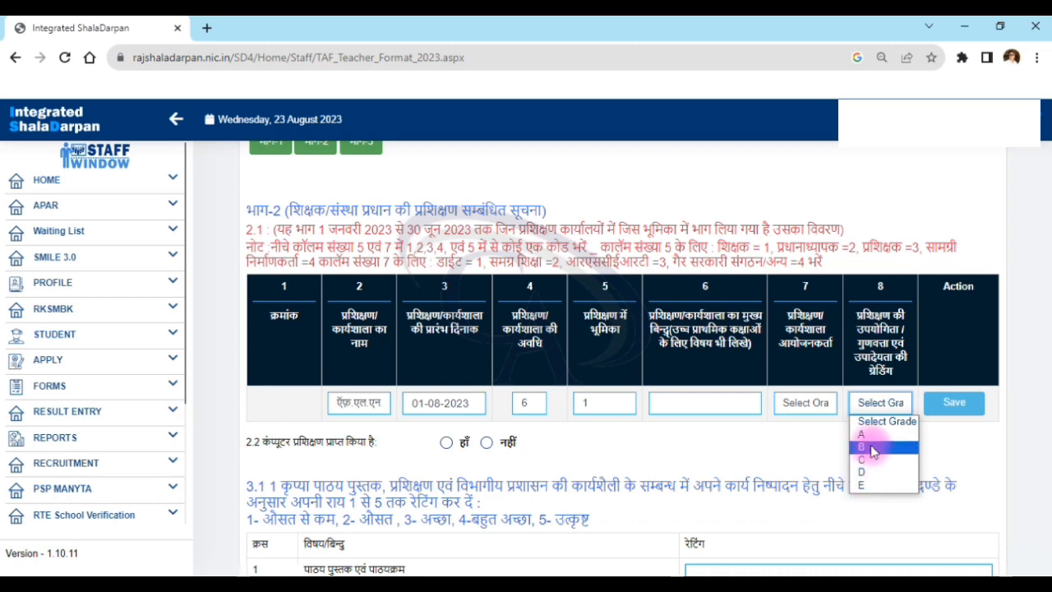
pyautogui.click(966, 426)
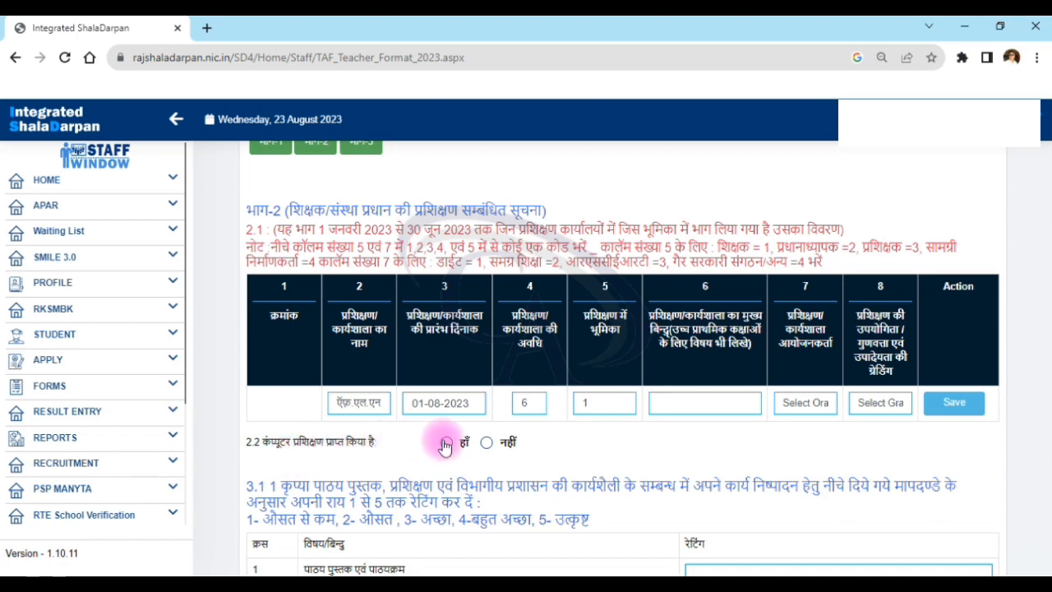
# Review computer training question 2.2, the rating items in section 3.1 and the form's submission and final lock options
pyautogui.click(487, 442)
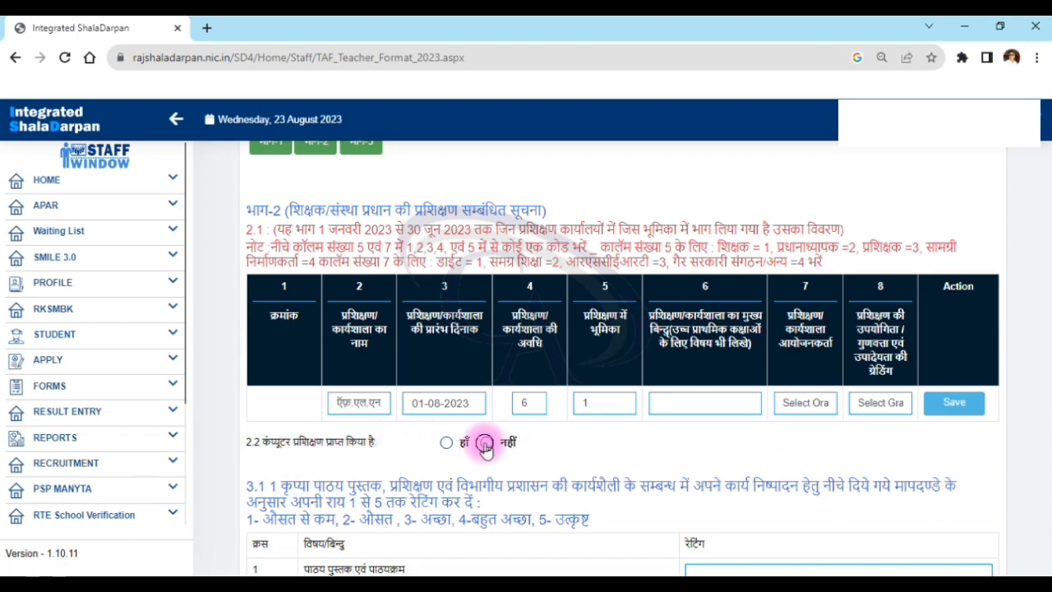
pyautogui.scroll(-4, 557, 469)
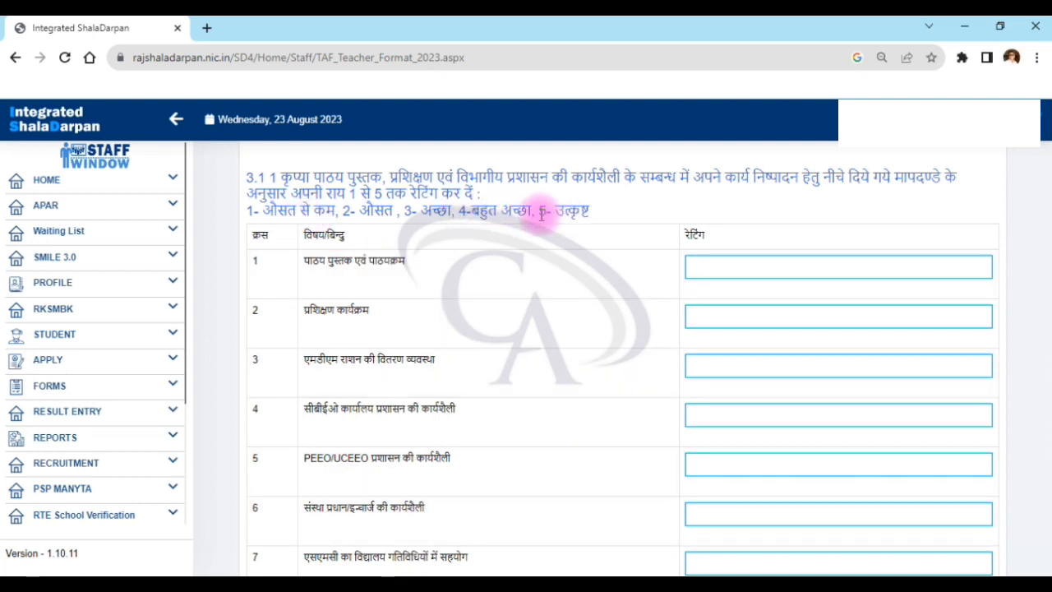
pyautogui.scroll(-3, 549, 296)
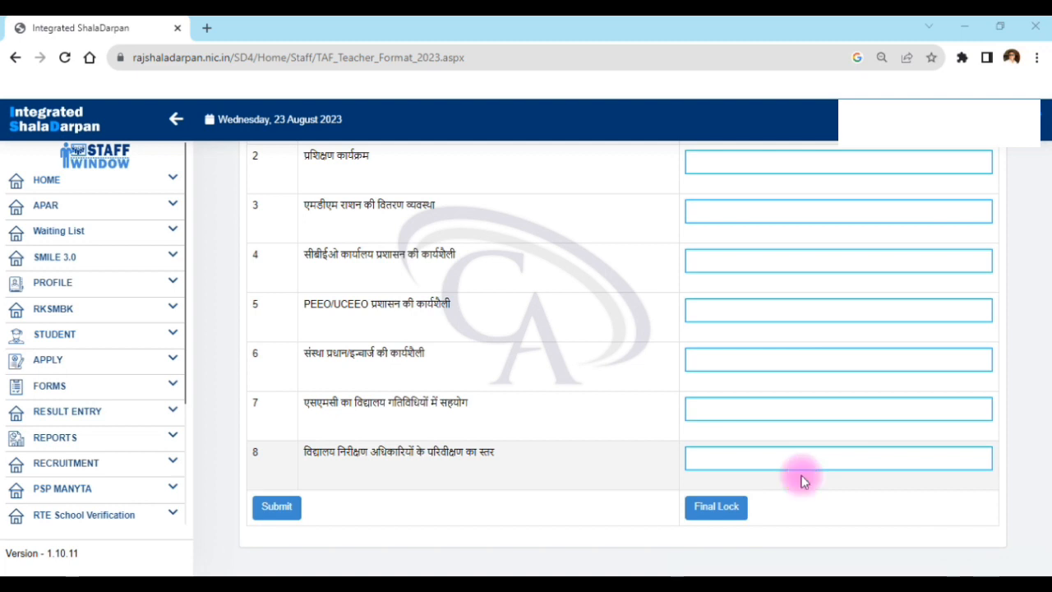
pyautogui.click(970, 567)
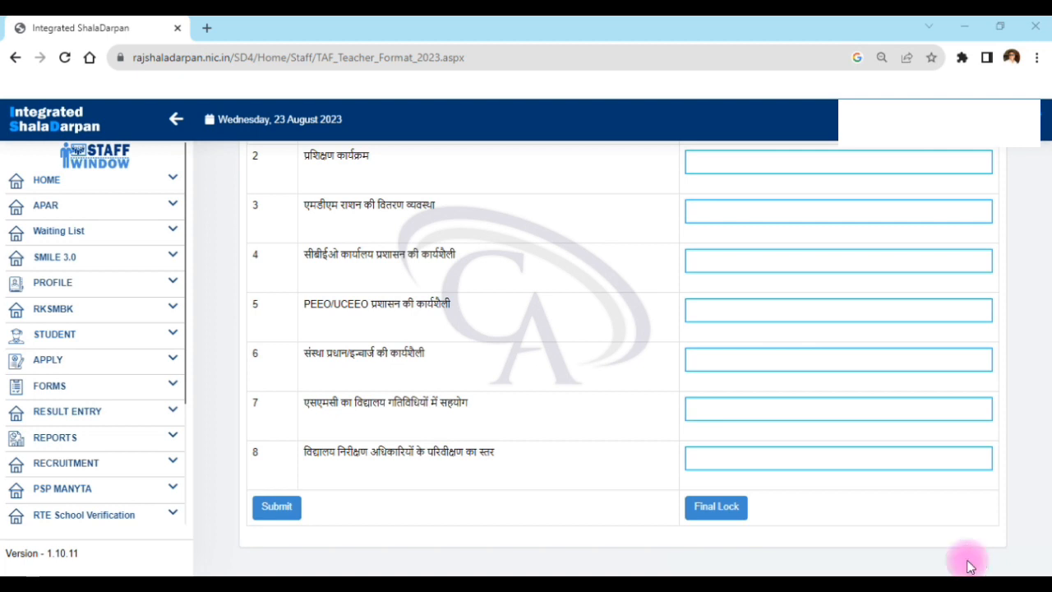